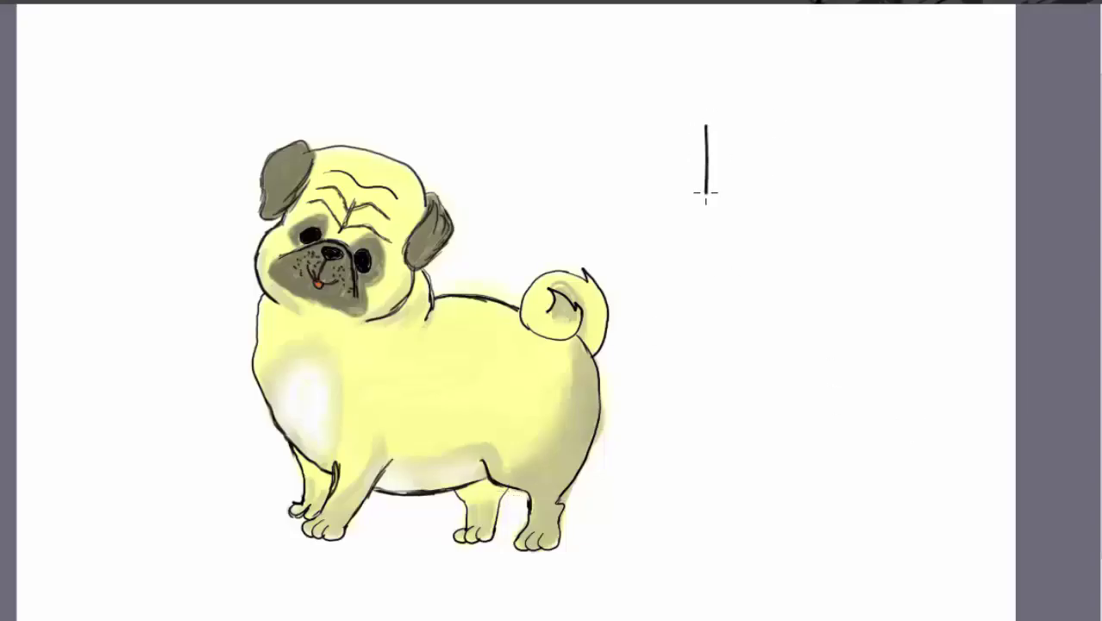
Step: Handwrite lettering in black on the empty canvas area beside the finished pug drawing
mouse_move(723, 132)
left_mouse_down()
mouse_move(741, 123)
mouse_move(724, 136)
left_mouse_up()
left_click_drag(756, 155, 785, 157)
mouse_move(854, 134)
left_mouse_down()
mouse_move(846, 273)
mouse_move(838, 183)
left_mouse_up()
left_click_drag(861, 178, 854, 274)
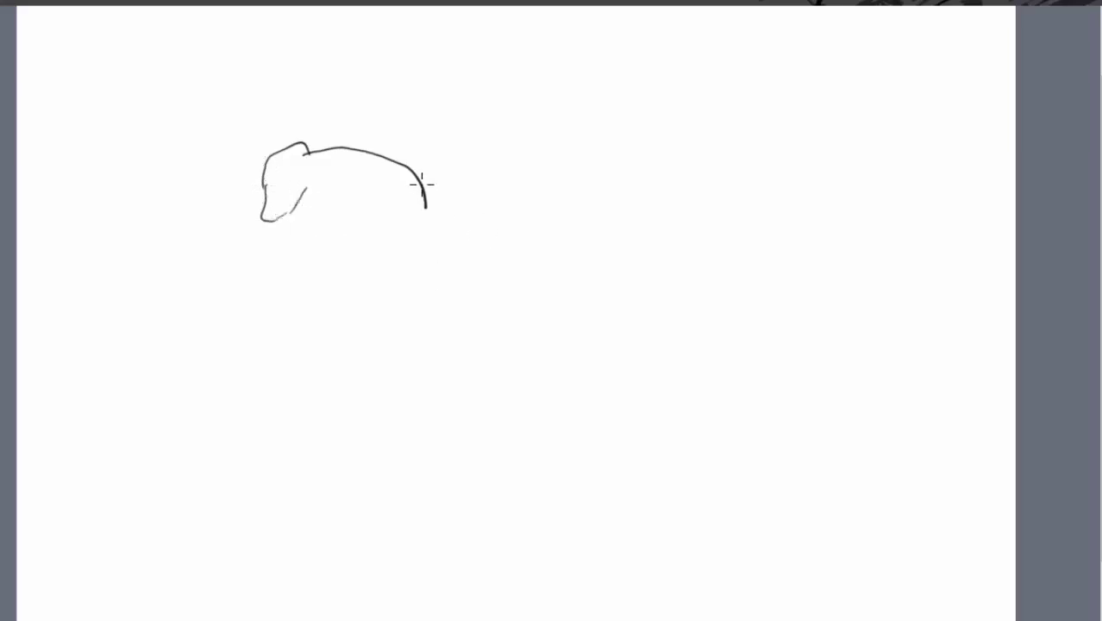
Step: Sketch the pug's second ear and rounded cheeks in black line, and add the muzzle, nose and mouth
mouse_move(426, 207)
left_mouse_down()
mouse_move(439, 197)
mouse_move(447, 230)
mouse_move(425, 245)
mouse_move(426, 223)
mouse_move(412, 237)
mouse_move(410, 270)
mouse_move(454, 226)
left_mouse_up()
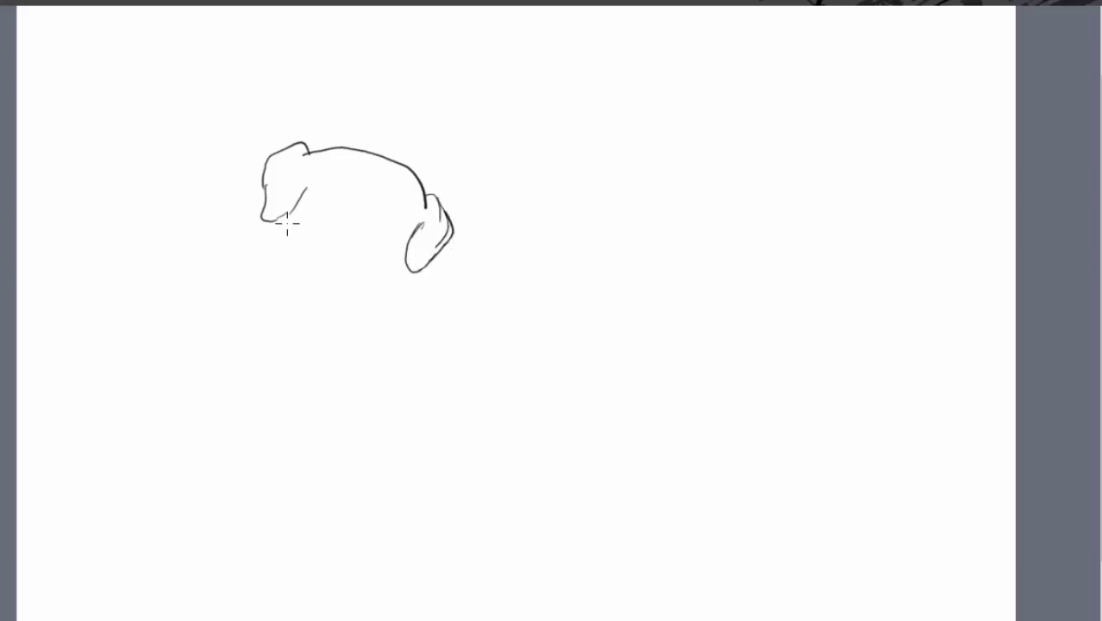
mouse_move(284, 212)
left_mouse_down()
mouse_move(256, 257)
mouse_move(279, 304)
left_mouse_up()
mouse_move(405, 265)
left_mouse_down()
mouse_move(407, 295)
mouse_move(346, 319)
mouse_move(357, 330)
left_mouse_up()
left_click(379, 3)
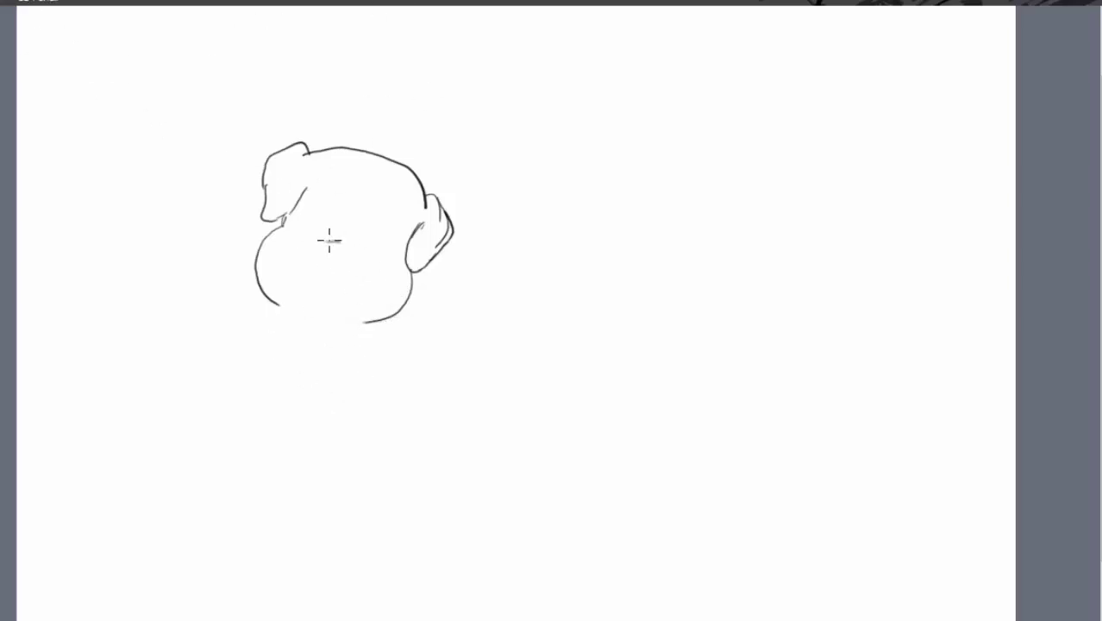
left_click_drag(336, 245, 321, 249)
Step: Draw the neck and back line, the curled tail and the rounded rump, erasing the stray line below the tail
mouse_move(425, 270)
left_mouse_down()
mouse_move(433, 315)
mouse_move(510, 307)
left_mouse_up()
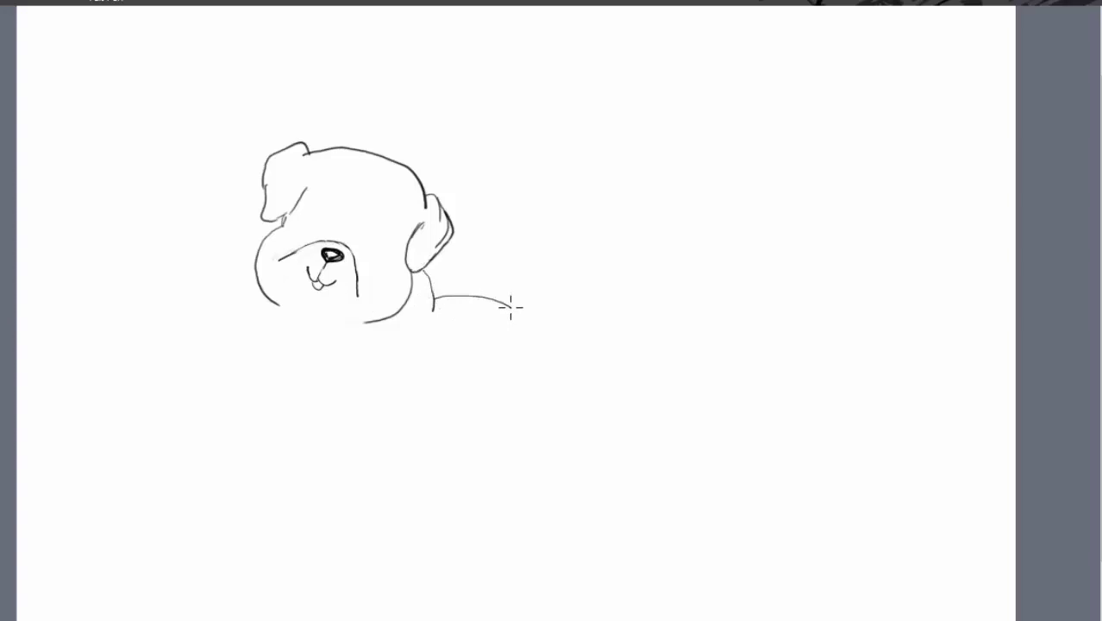
left_click_drag(569, 273, 529, 331)
mouse_move(564, 275)
left_mouse_down()
mouse_move(586, 268)
mouse_move(605, 335)
mouse_move(589, 361)
left_mouse_up()
mouse_move(516, 319)
left_mouse_down()
mouse_move(576, 334)
mouse_move(575, 305)
mouse_move(549, 292)
mouse_move(589, 384)
left_mouse_up()
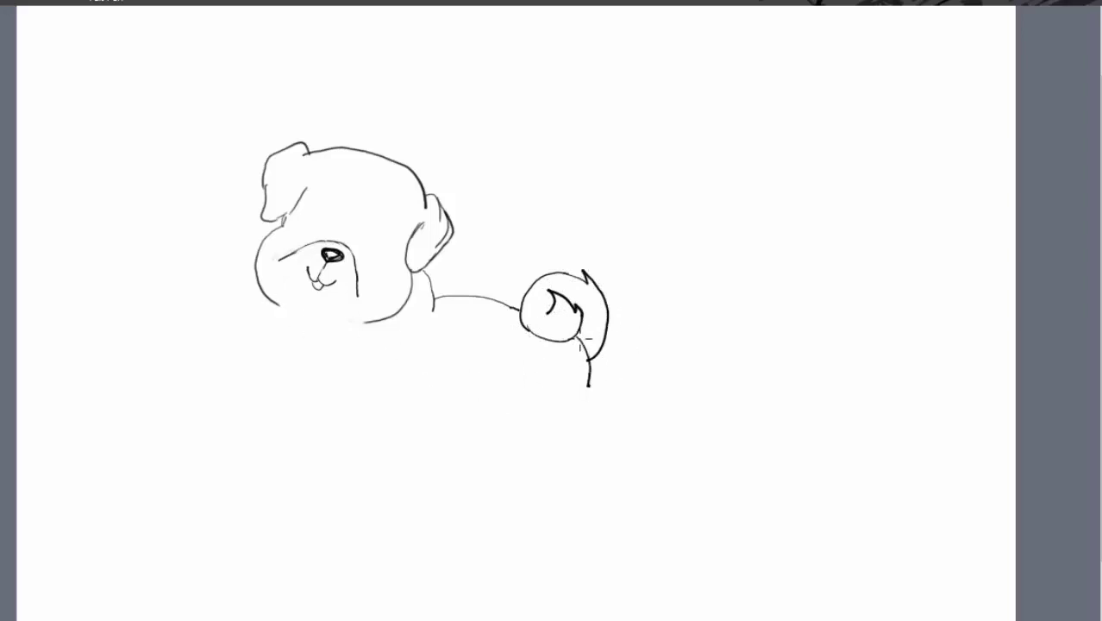
mouse_move(580, 339)
left_mouse_down()
mouse_move(597, 365)
mouse_move(597, 430)
mouse_move(535, 539)
left_mouse_up()
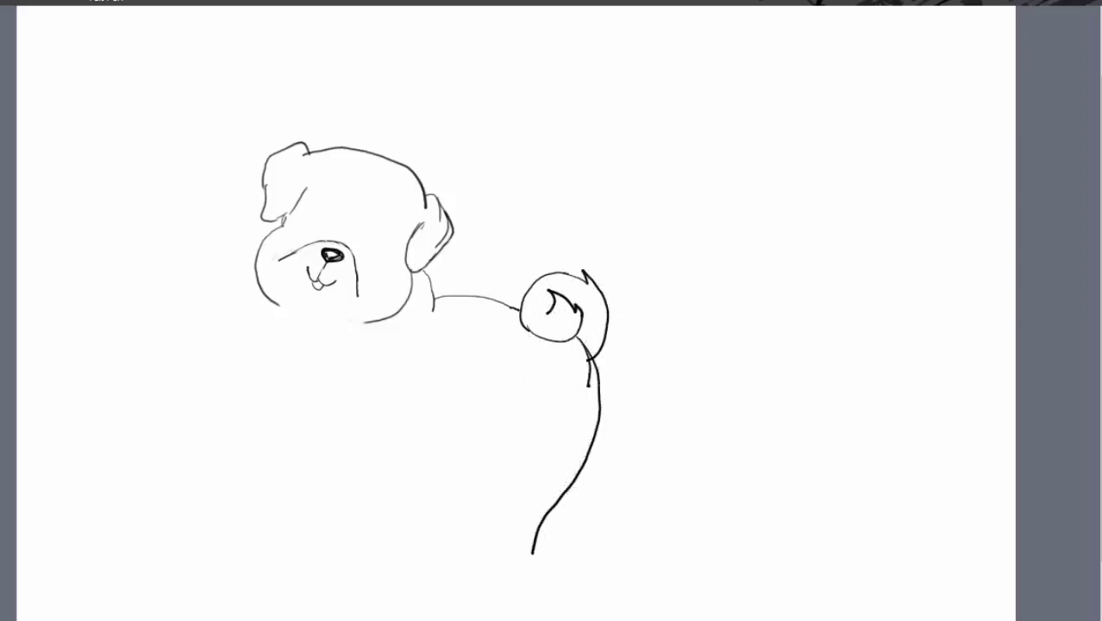
left_click_drag(588, 386, 586, 364)
Step: Rework the lower end of the rump line into a short hind leg with a paw and toes
left_click_drag(535, 522, 533, 552)
mouse_move(534, 525)
left_mouse_down()
mouse_move(561, 498)
mouse_move(559, 524)
left_mouse_up()
mouse_move(477, 480)
left_mouse_down()
mouse_move(557, 546)
mouse_move(565, 526)
mouse_move(540, 550)
left_mouse_up()
left_click_drag(520, 539, 518, 552)
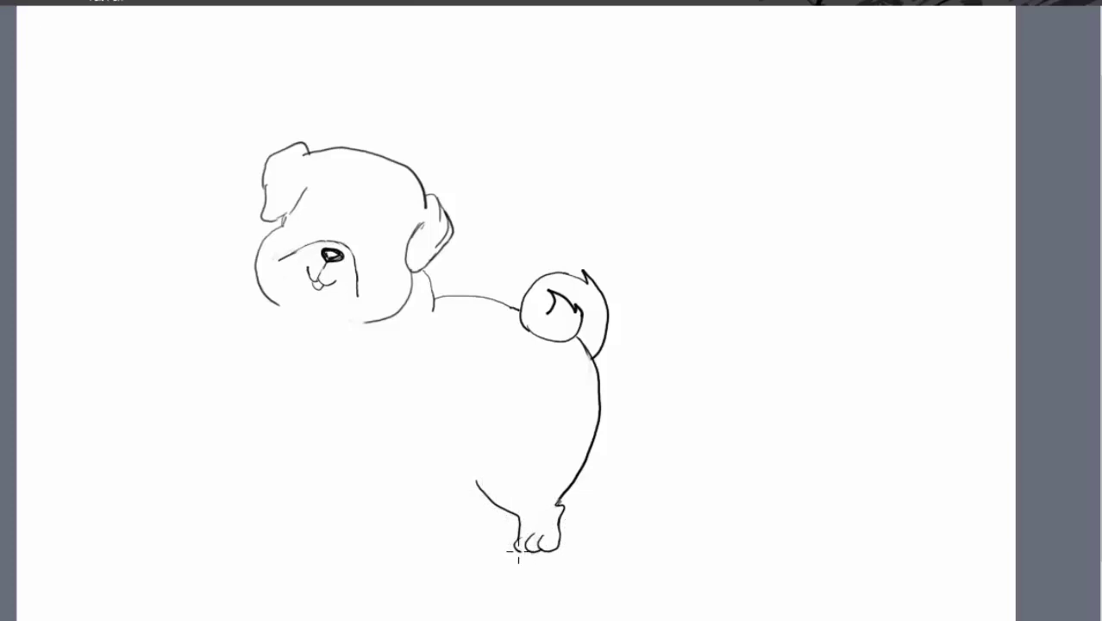
Step: Draw the rounded chest line and both front legs with toed paws
mouse_move(265, 295)
left_mouse_down()
mouse_move(248, 352)
mouse_move(355, 477)
mouse_move(362, 470)
mouse_move(357, 498)
mouse_move(355, 479)
mouse_move(342, 478)
mouse_move(320, 515)
left_mouse_up()
key("e")
mouse_move(383, 468)
left_mouse_down()
mouse_move(354, 517)
mouse_move(328, 533)
mouse_move(298, 529)
left_mouse_up()
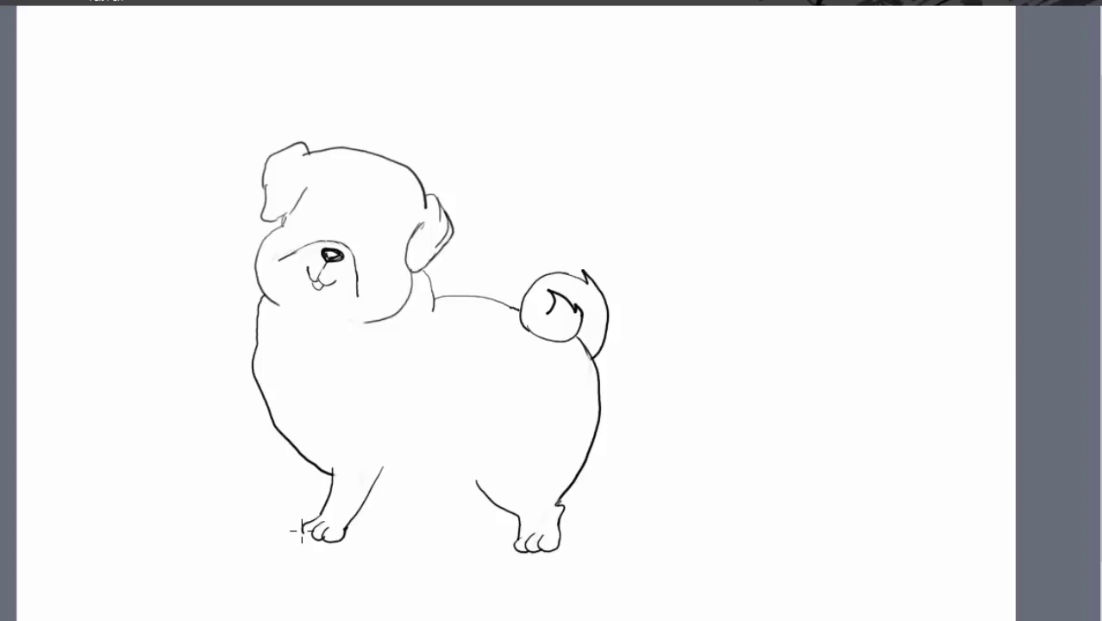
mouse_move(290, 443)
left_mouse_down()
mouse_move(295, 509)
mouse_move(307, 513)
left_mouse_up()
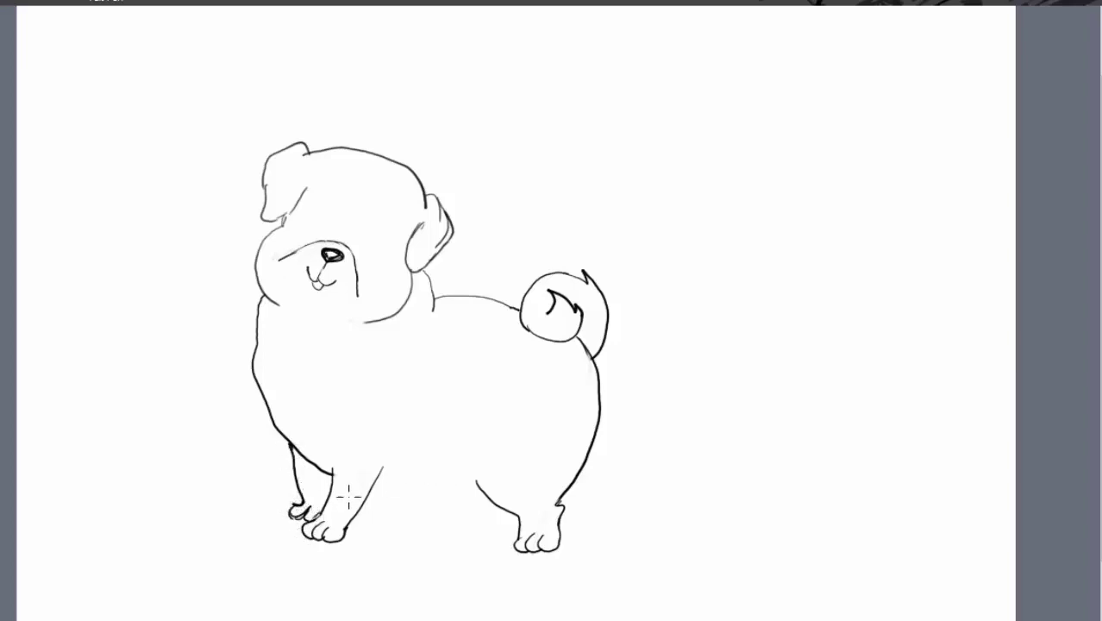
left_click_drag(295, 476, 303, 503)
Step: Draw the belly line, reshape the near hind leg, and add the far hind leg with its paw
left_click_drag(470, 472, 468, 453)
mouse_move(371, 491)
left_mouse_down()
mouse_move(435, 491)
mouse_move(474, 469)
left_mouse_up()
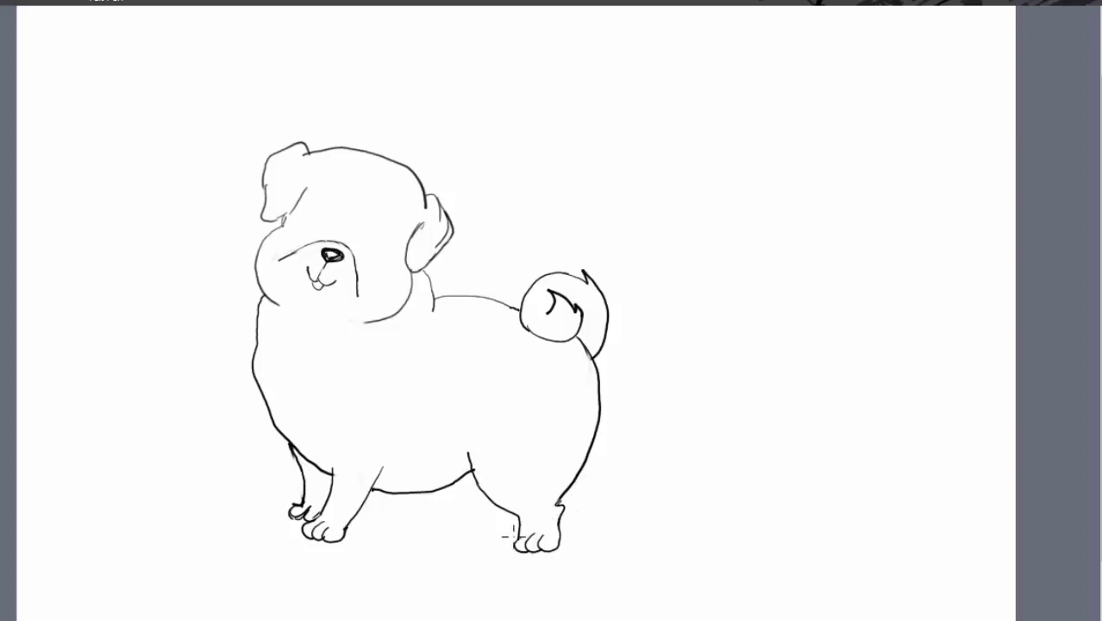
mouse_move(496, 528)
left_mouse_down()
mouse_move(516, 523)
mouse_move(502, 511)
mouse_move(518, 508)
mouse_move(520, 532)
left_mouse_up()
mouse_move(467, 449)
left_mouse_down()
mouse_move(535, 495)
mouse_move(485, 496)
mouse_move(467, 456)
mouse_move(485, 477)
mouse_move(505, 470)
mouse_move(499, 489)
mouse_move(486, 466)
left_mouse_up()
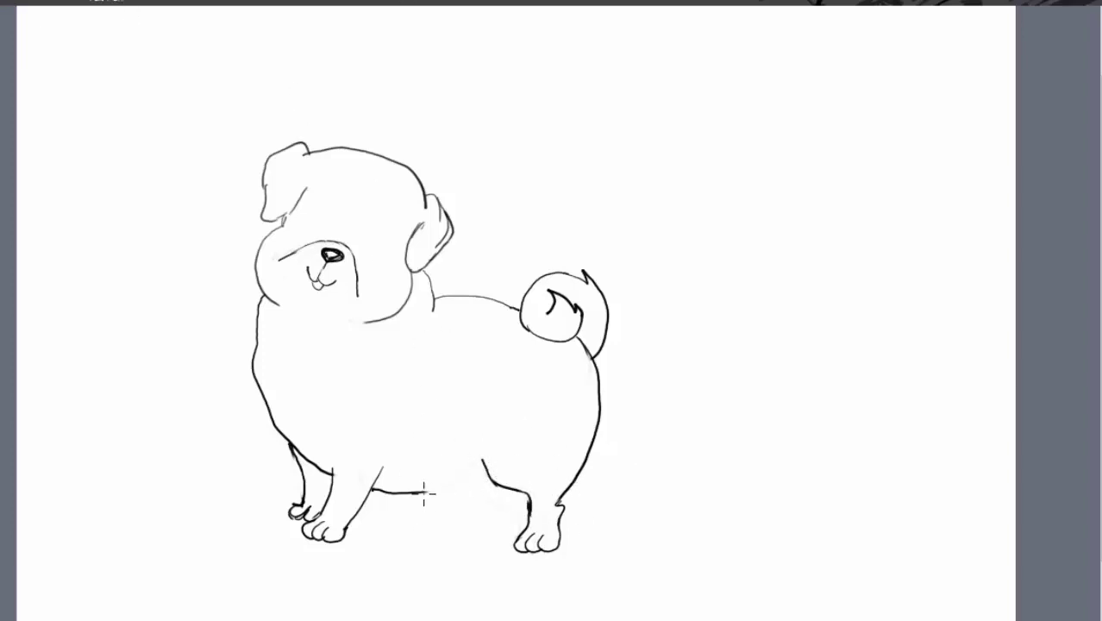
mouse_move(424, 492)
left_mouse_down()
mouse_move(488, 481)
mouse_move(521, 496)
mouse_move(493, 535)
left_mouse_up()
mouse_move(457, 500)
left_mouse_down()
mouse_move(468, 534)
mouse_move(496, 530)
mouse_move(470, 531)
left_mouse_up()
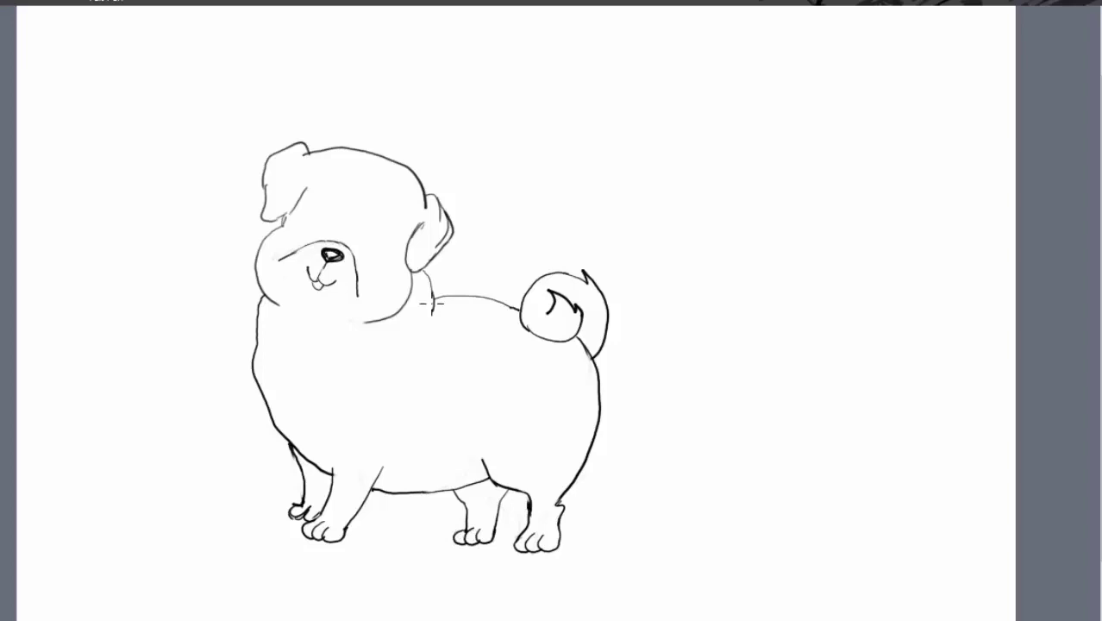
Step: Redraw the neck fold with a darker line and fill in the eyes and nose in solid black
left_click_drag(422, 271, 430, 309)
mouse_move(316, 234)
left_mouse_down()
mouse_move(358, 261)
mouse_move(362, 251)
mouse_move(366, 273)
mouse_move(314, 226)
mouse_move(291, 237)
mouse_move(358, 273)
left_mouse_up()
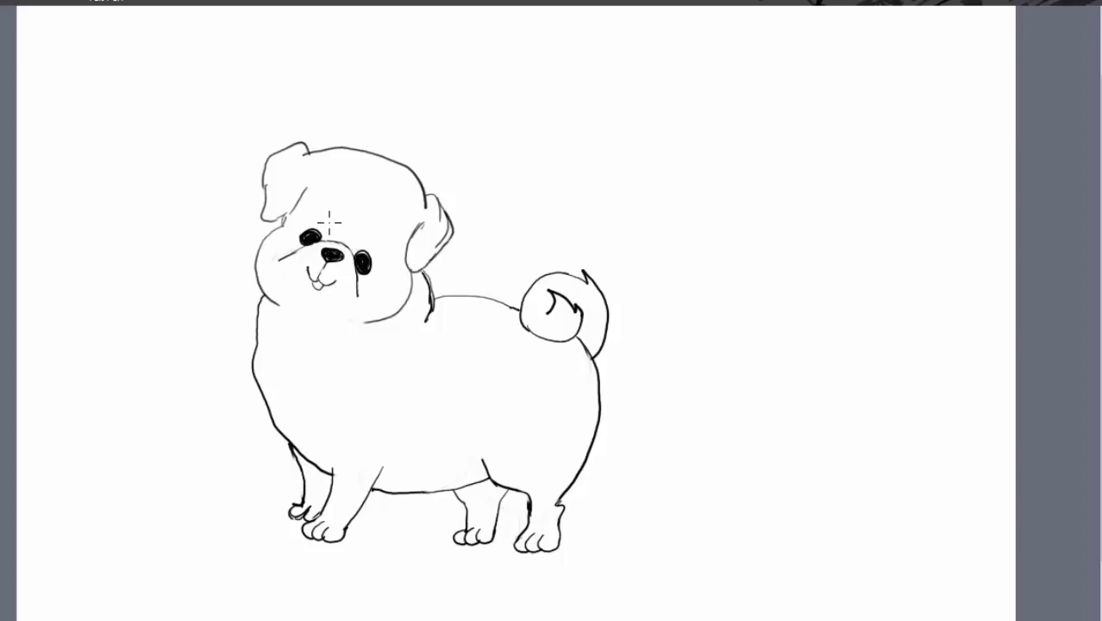
Step: Draw wavy wrinkle lines across the forehead and a creased V between the brows, undoing the first attempt
left_click_drag(331, 170, 380, 189)
key("ctrl+z")
mouse_move(342, 174)
left_mouse_down()
mouse_move(397, 201)
mouse_move(341, 233)
left_mouse_up()
mouse_move(316, 191)
left_mouse_down()
mouse_move(389, 220)
mouse_move(343, 231)
left_mouse_up()
left_click_drag(342, 231, 389, 241)
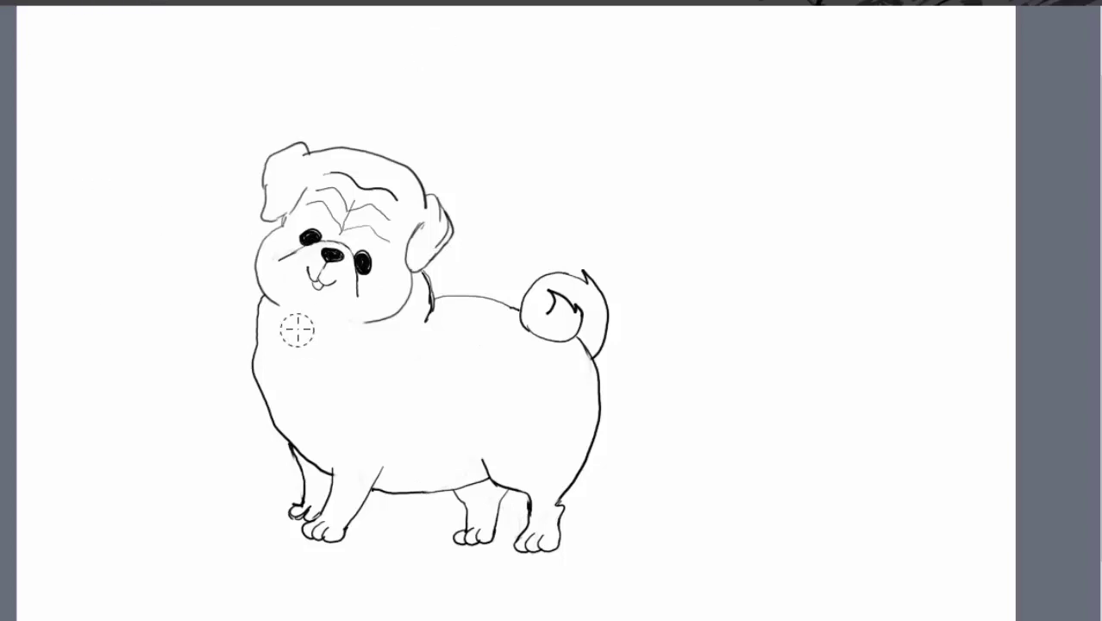
Step: Paint the pug's head, body, tail and legs pale yellow within the outlines
mouse_move(295, 328)
left_mouse_down()
mouse_move(276, 316)
mouse_move(302, 387)
mouse_move(304, 250)
mouse_move(283, 308)
mouse_move(303, 357)
mouse_move(371, 406)
mouse_move(426, 386)
mouse_move(465, 318)
mouse_move(566, 312)
mouse_move(475, 428)
mouse_move(557, 435)
mouse_move(277, 176)
mouse_move(426, 226)
mouse_move(401, 261)
left_mouse_up()
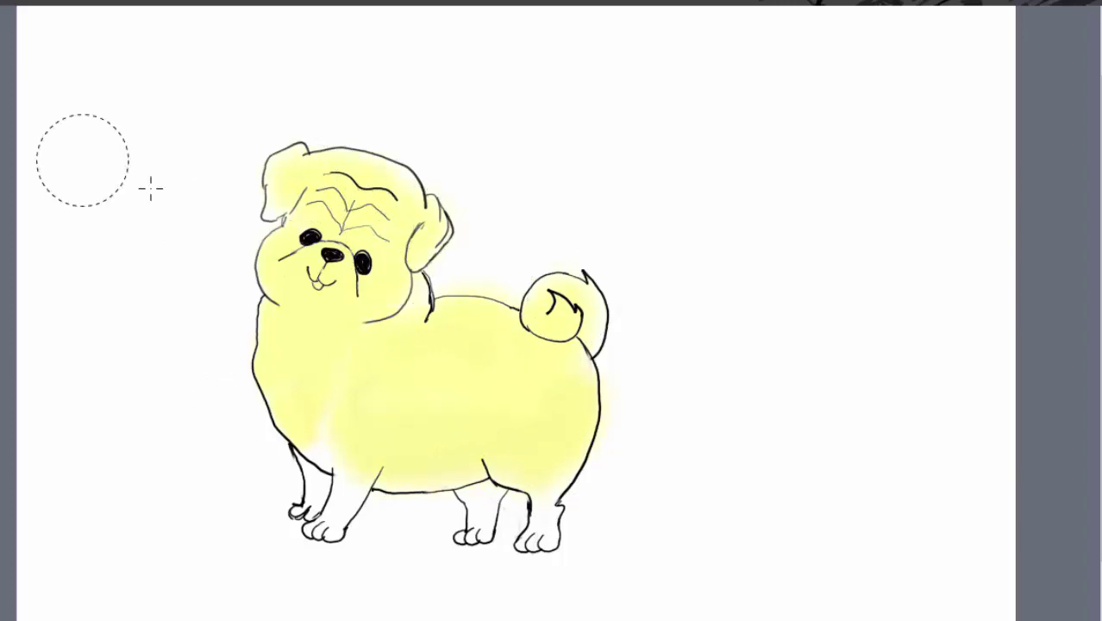
mouse_move(282, 171)
left_mouse_down()
mouse_move(289, 162)
mouse_move(277, 173)
mouse_move(339, 164)
mouse_move(397, 176)
left_mouse_up()
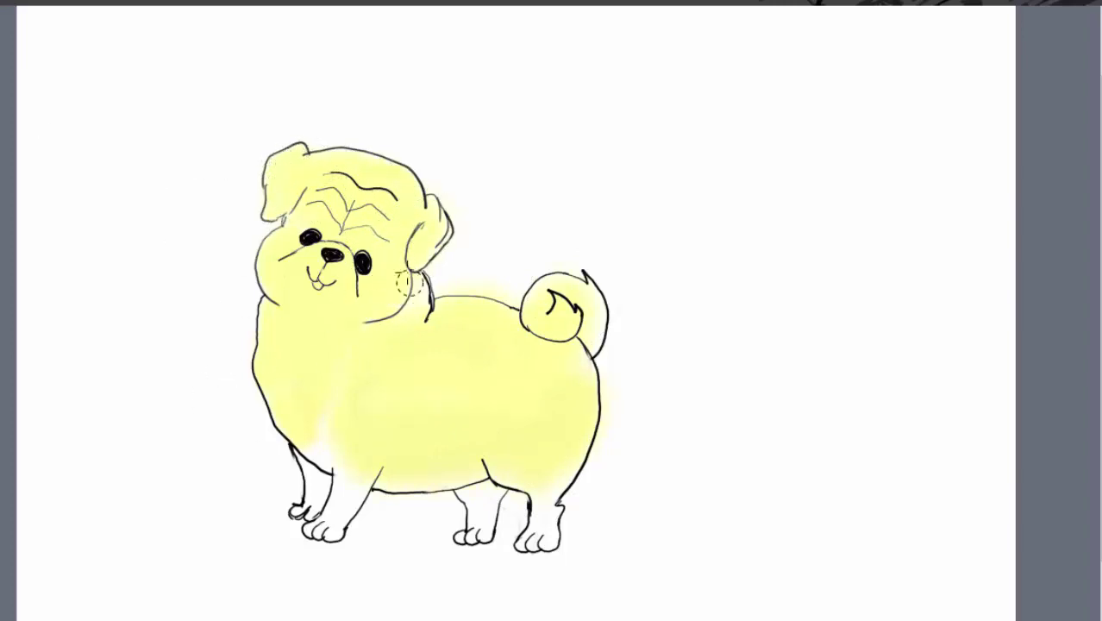
mouse_move(315, 441)
left_mouse_down()
mouse_move(343, 508)
mouse_move(314, 528)
mouse_move(302, 457)
mouse_move(311, 509)
left_mouse_up()
mouse_move(452, 480)
left_mouse_down()
mouse_move(467, 488)
mouse_move(462, 532)
mouse_move(541, 488)
mouse_move(553, 525)
left_mouse_up()
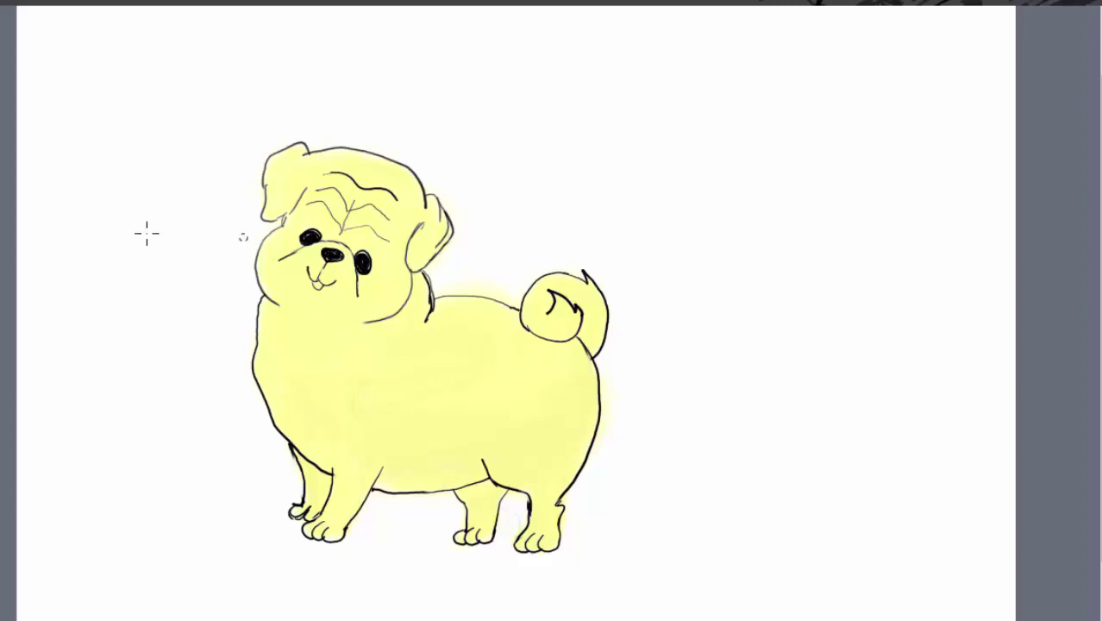
Step: Paint both ears, the patches around the eyes and the muzzle in dark greyish brown
mouse_move(295, 160)
left_mouse_down()
mouse_move(278, 187)
mouse_move(287, 157)
mouse_move(274, 173)
mouse_move(289, 202)
mouse_move(281, 156)
mouse_move(269, 183)
mouse_move(270, 212)
mouse_move(302, 177)
mouse_move(298, 156)
mouse_move(285, 202)
mouse_move(307, 169)
mouse_move(280, 155)
mouse_move(280, 183)
mouse_move(265, 188)
mouse_move(266, 216)
mouse_move(289, 207)
left_mouse_up()
mouse_move(435, 207)
left_mouse_down()
mouse_move(414, 259)
mouse_move(429, 250)
mouse_move(432, 203)
mouse_move(430, 236)
left_mouse_up()
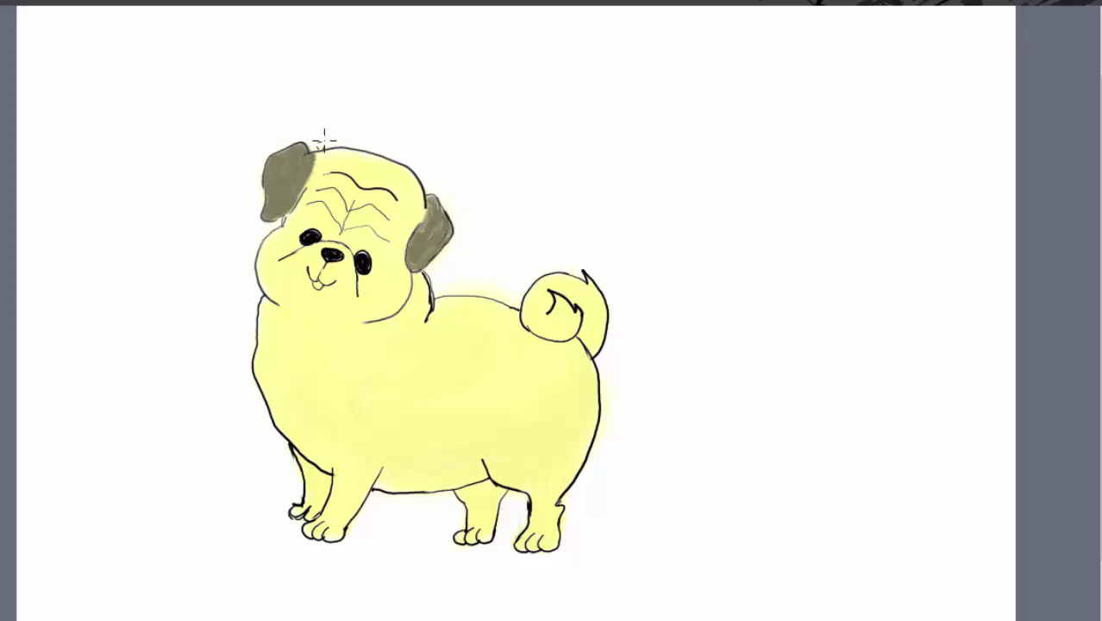
mouse_move(294, 247)
left_mouse_down()
mouse_move(319, 221)
mouse_move(302, 226)
mouse_move(330, 226)
mouse_move(287, 236)
mouse_move(291, 249)
mouse_move(373, 284)
mouse_move(358, 242)
mouse_move(378, 261)
mouse_move(367, 280)
mouse_move(384, 272)
left_mouse_up()
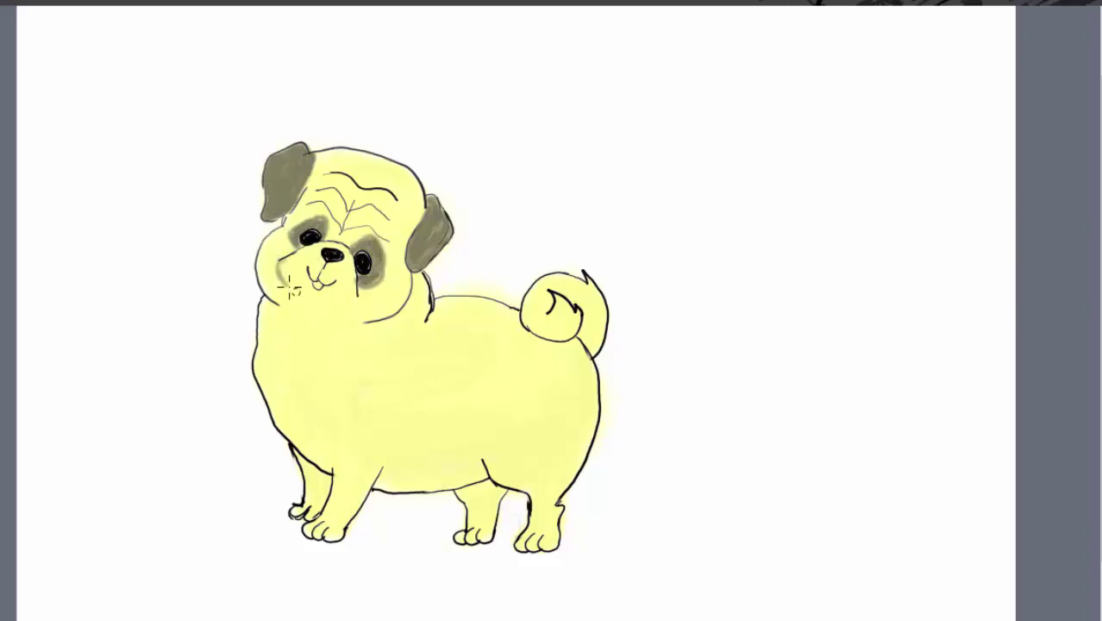
mouse_move(289, 289)
left_mouse_down()
mouse_move(361, 309)
mouse_move(254, 268)
mouse_move(356, 309)
mouse_move(373, 297)
mouse_move(369, 283)
left_mouse_up()
left_click_drag(280, 264, 311, 250)
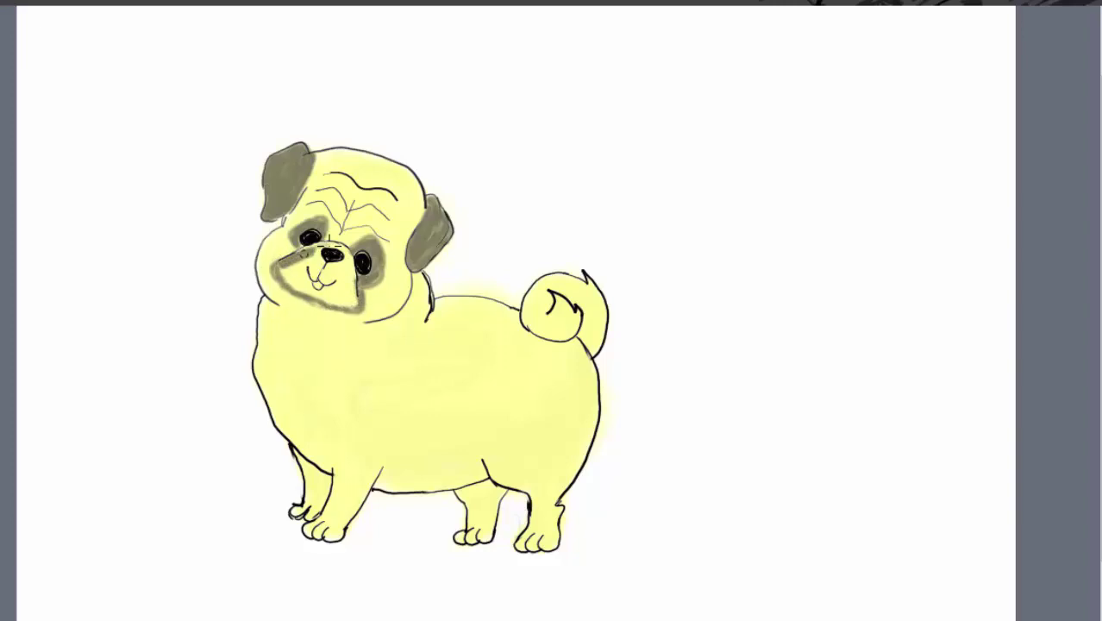
mouse_move(325, 247)
left_mouse_down()
mouse_move(341, 254)
mouse_move(355, 291)
mouse_move(332, 278)
mouse_move(347, 291)
mouse_move(323, 302)
mouse_move(311, 293)
mouse_move(321, 267)
mouse_move(297, 278)
mouse_move(304, 293)
mouse_move(326, 269)
mouse_move(290, 262)
mouse_move(271, 280)
mouse_move(356, 306)
left_mouse_up()
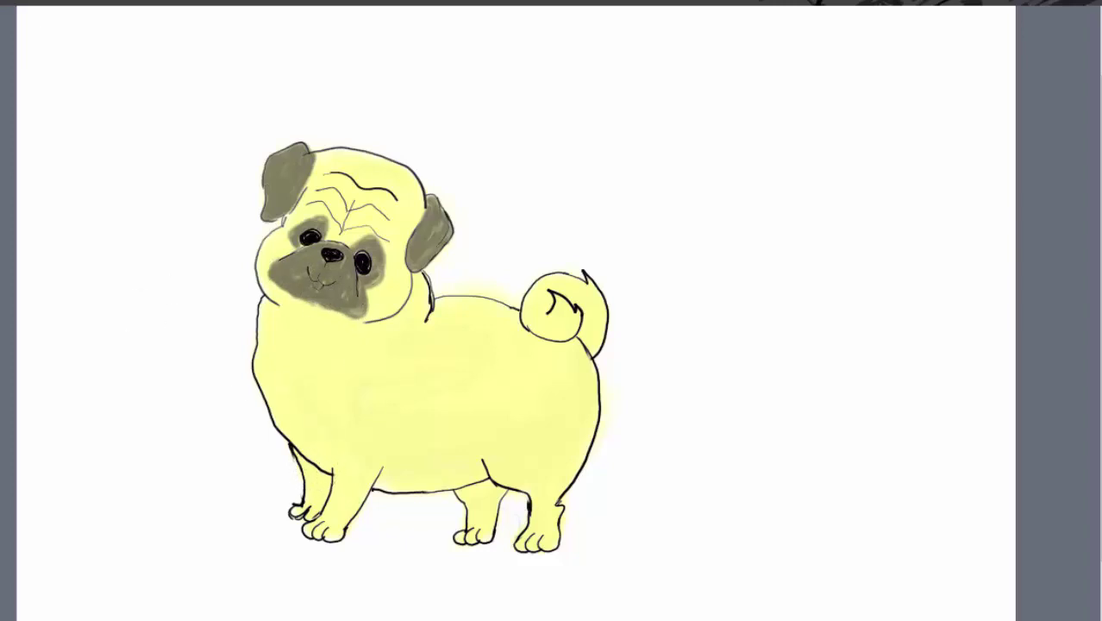
Step: Add soft greyish shading under the cheeks, inside the tail curl and on the legs
mouse_move(267, 253)
left_mouse_down()
mouse_move(259, 283)
mouse_move(303, 313)
left_mouse_up()
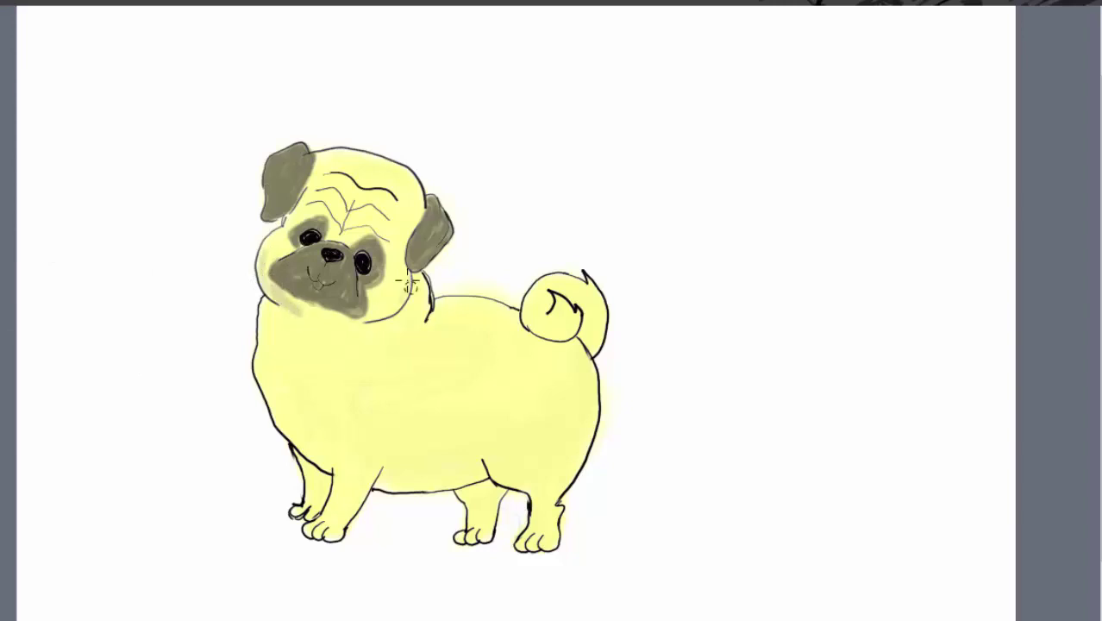
left_click_drag(410, 282, 378, 329)
mouse_move(557, 302)
left_mouse_down()
mouse_move(571, 312)
mouse_move(562, 326)
left_mouse_up()
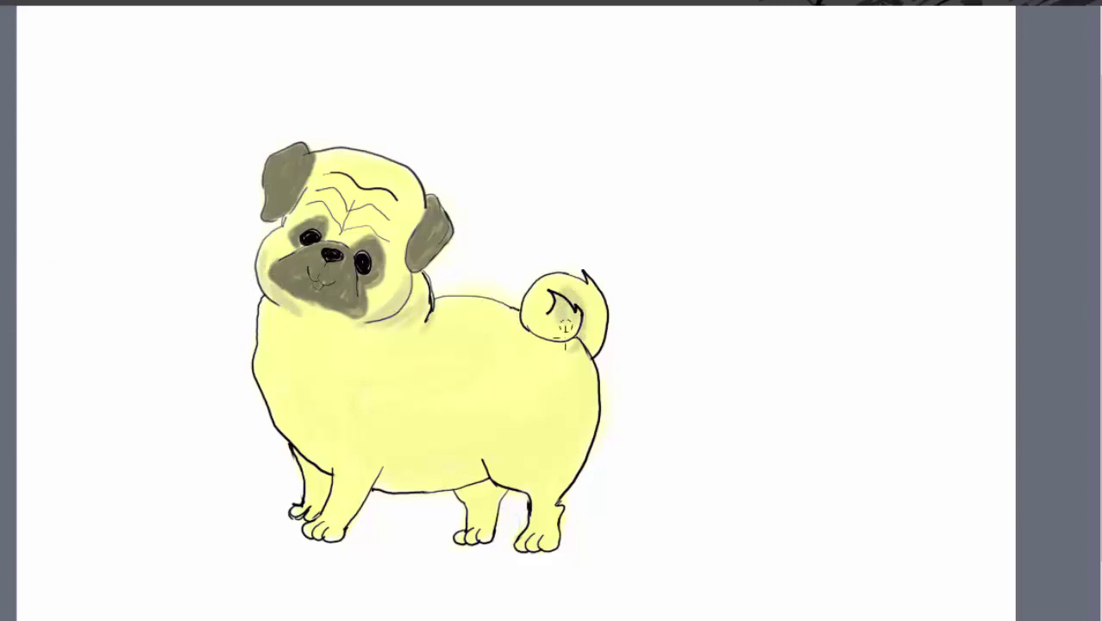
mouse_move(367, 493)
left_mouse_down()
mouse_move(319, 483)
mouse_move(315, 509)
mouse_move(328, 530)
mouse_move(349, 501)
left_mouse_up()
left_click_drag(488, 528, 470, 513)
left_click_drag(537, 542, 552, 487)
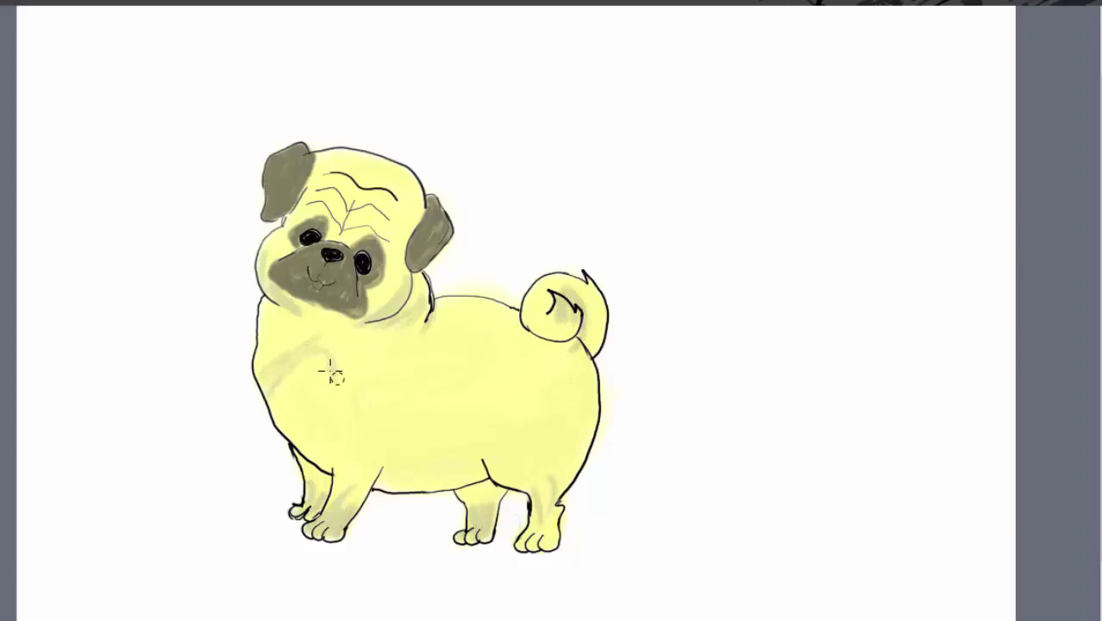
Step: Shade around the chest patch, along the front leg and belly, and down the rump in greyish beige
left_click_drag(327, 369, 338, 466)
left_click_drag(291, 356, 328, 365)
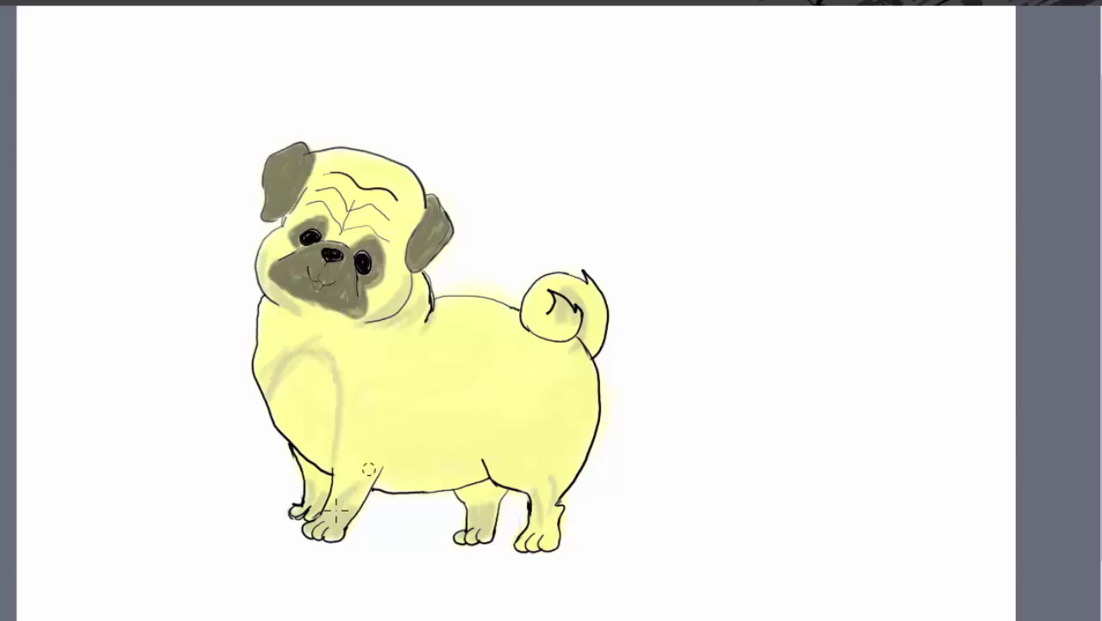
mouse_move(348, 506)
left_mouse_down()
mouse_move(385, 452)
mouse_move(382, 471)
mouse_move(381, 435)
mouse_move(389, 466)
mouse_move(488, 470)
left_mouse_up()
mouse_move(408, 464)
left_mouse_down()
mouse_move(440, 459)
mouse_move(535, 489)
mouse_move(552, 480)
mouse_move(575, 385)
mouse_move(571, 453)
left_mouse_up()
mouse_move(596, 372)
left_mouse_down()
mouse_move(554, 454)
mouse_move(541, 542)
mouse_move(596, 377)
left_mouse_up()
Step: Paint the chest and underbelly white and blend the chest, belly and rump shading into the yellow fur
mouse_move(304, 376)
left_mouse_down()
mouse_move(291, 386)
mouse_move(300, 401)
mouse_move(327, 410)
mouse_move(340, 402)
left_mouse_up()
mouse_move(416, 492)
left_mouse_down()
mouse_move(404, 483)
mouse_move(476, 467)
mouse_move(470, 474)
left_mouse_up()
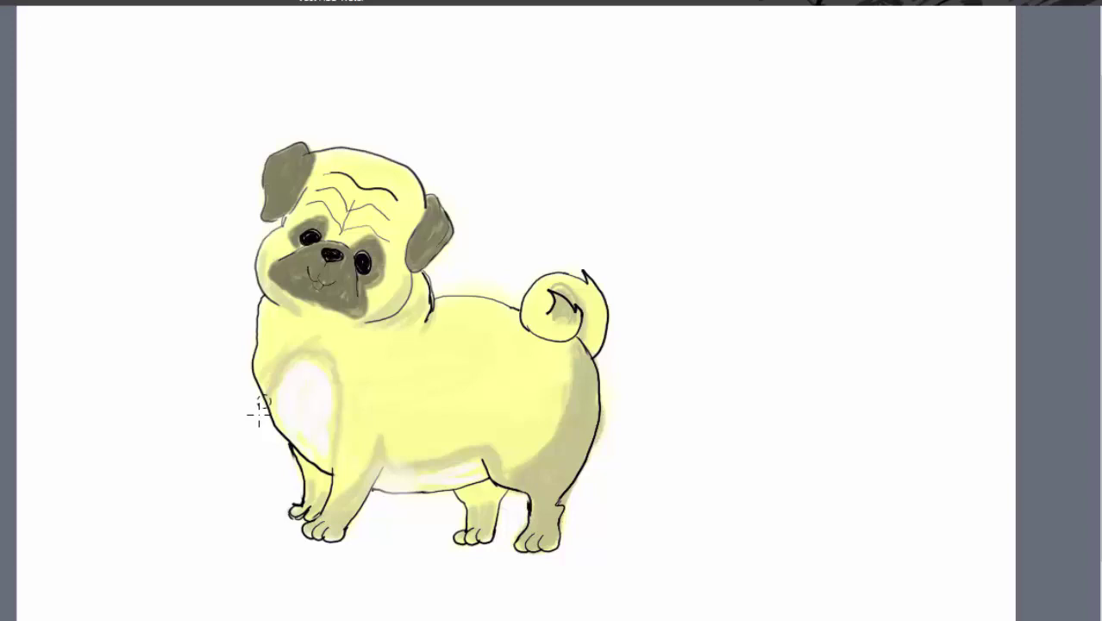
mouse_move(262, 405)
left_mouse_down()
mouse_move(312, 438)
mouse_move(325, 462)
mouse_move(288, 392)
mouse_move(337, 393)
mouse_move(297, 348)
mouse_move(274, 384)
mouse_move(309, 453)
left_mouse_up()
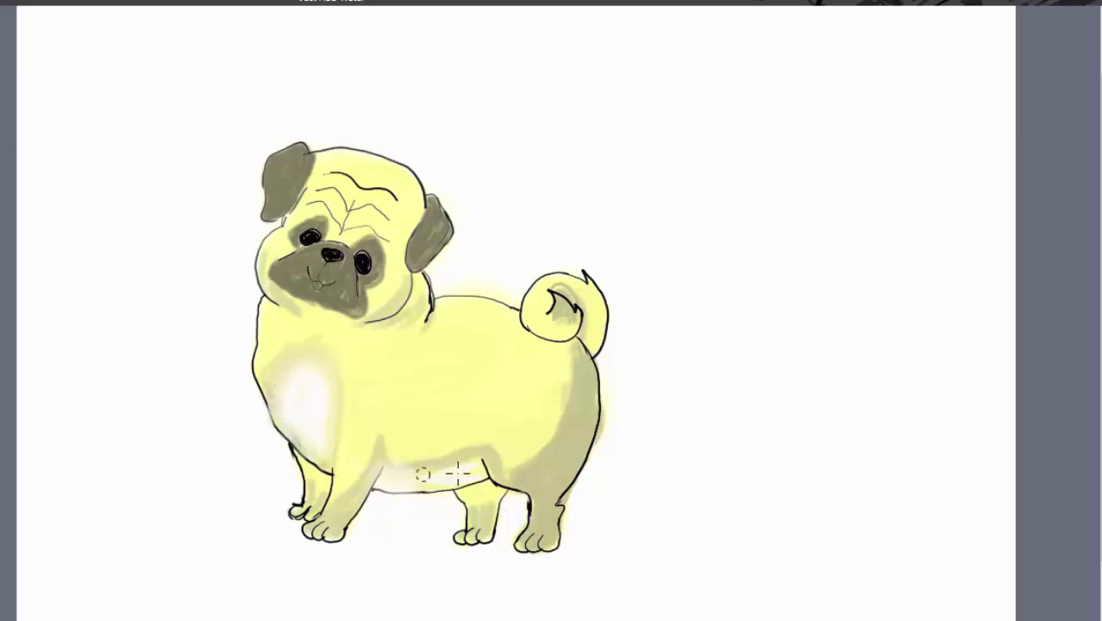
left_click_drag(453, 475, 490, 479)
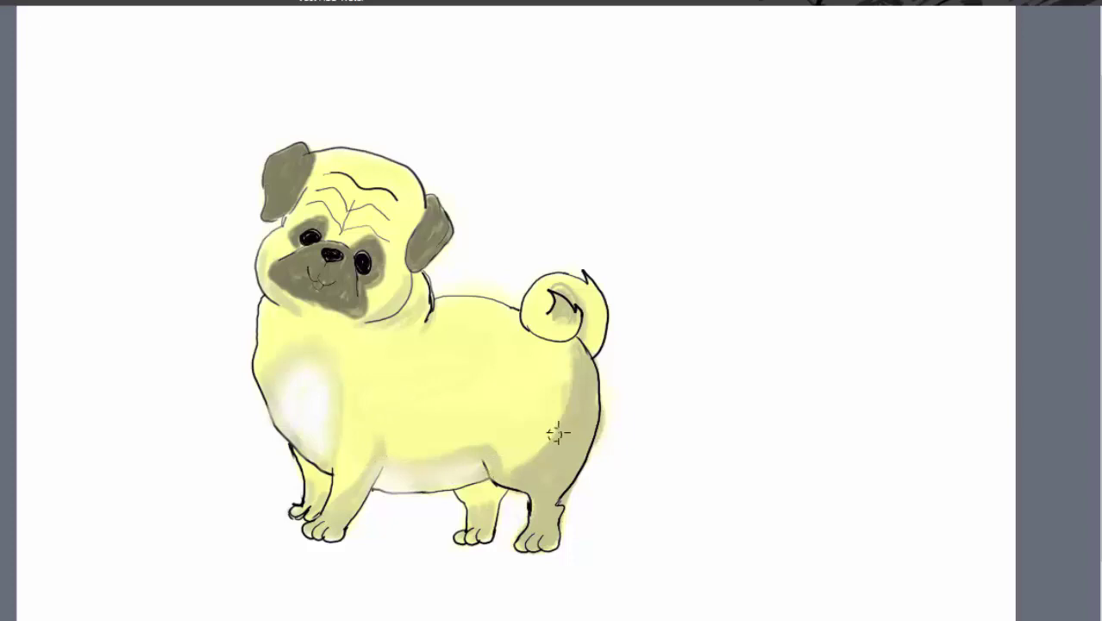
mouse_move(558, 434)
left_mouse_down()
mouse_move(571, 458)
mouse_move(576, 441)
left_mouse_up()
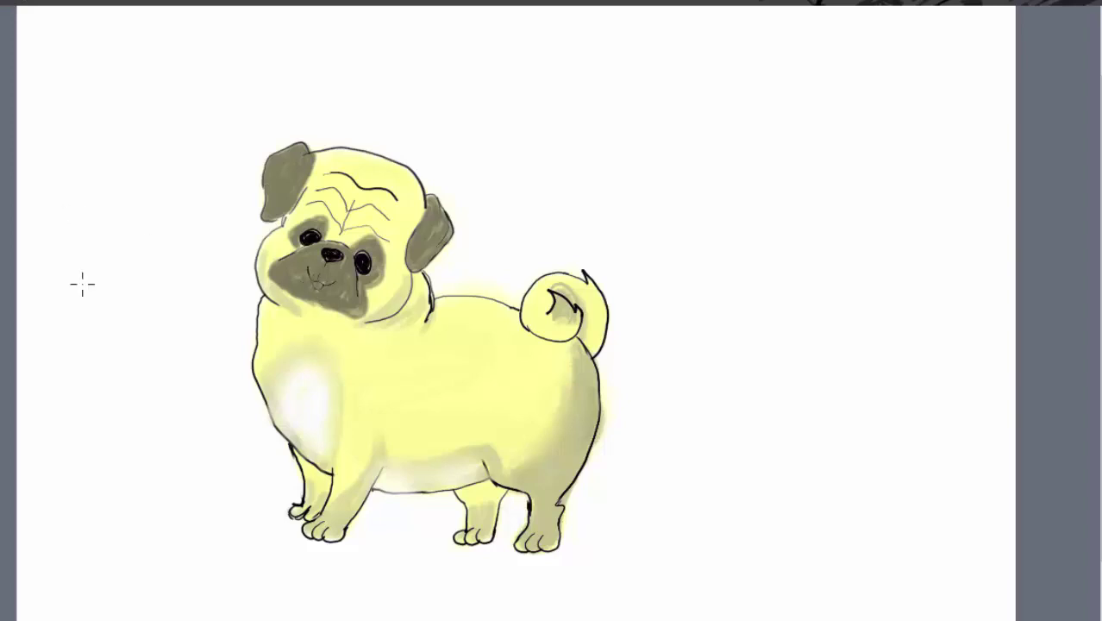
Step: Colour the tongue orange-red and reinforce both ears with dark outlines and fold strokes
left_click_drag(317, 282, 322, 285)
mouse_move(296, 143)
left_mouse_down()
mouse_move(269, 169)
mouse_move(263, 203)
mouse_move(274, 226)
mouse_move(312, 160)
mouse_move(286, 205)
left_mouse_up()
mouse_move(430, 199)
left_mouse_down()
mouse_move(403, 265)
mouse_move(433, 252)
mouse_move(440, 205)
mouse_move(447, 240)
left_mouse_up()
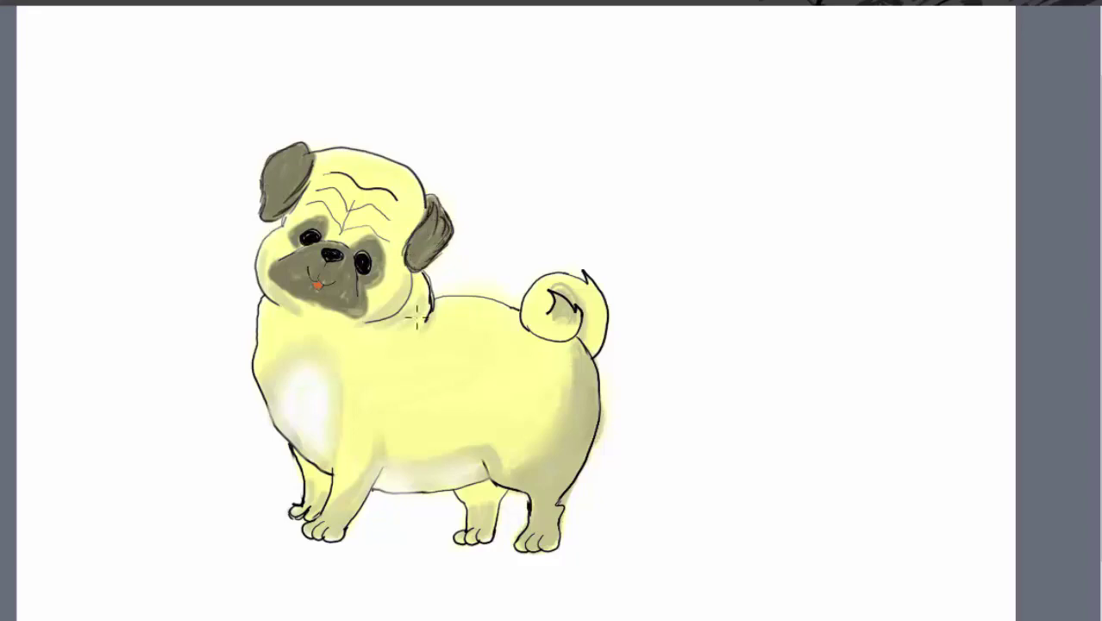
Step: Darken the brow wrinkle lines and redraw the upper muzzle outline in black, undoing the first muzzle stroke
mouse_move(309, 203)
left_mouse_down()
mouse_move(320, 201)
mouse_move(342, 231)
mouse_move(345, 212)
mouse_move(387, 223)
mouse_move(376, 237)
left_mouse_up()
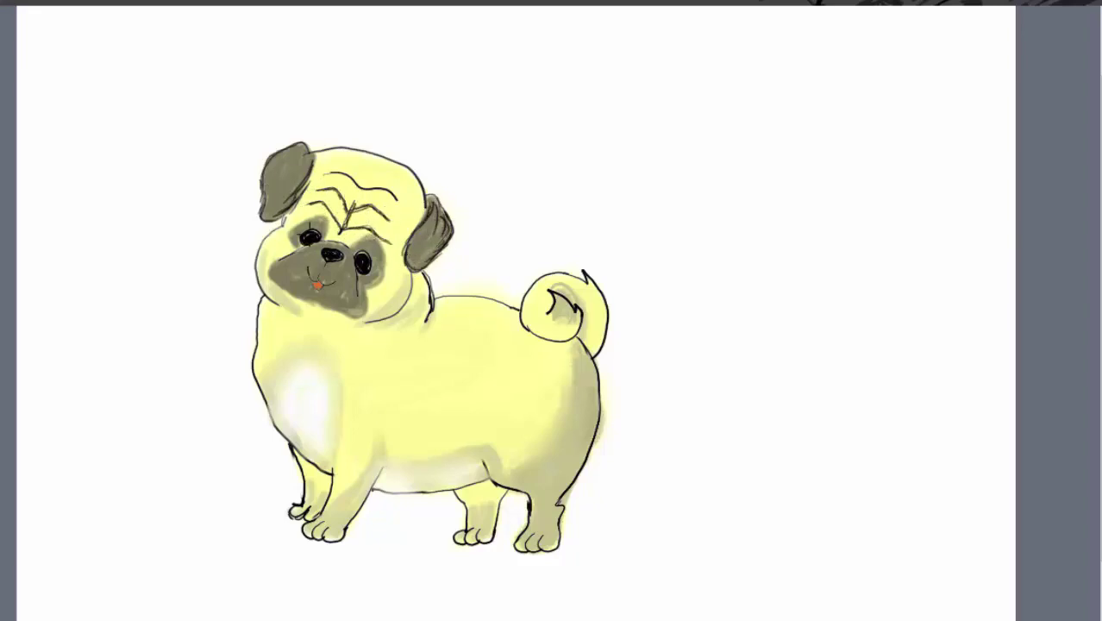
left_click_drag(283, 255, 331, 247)
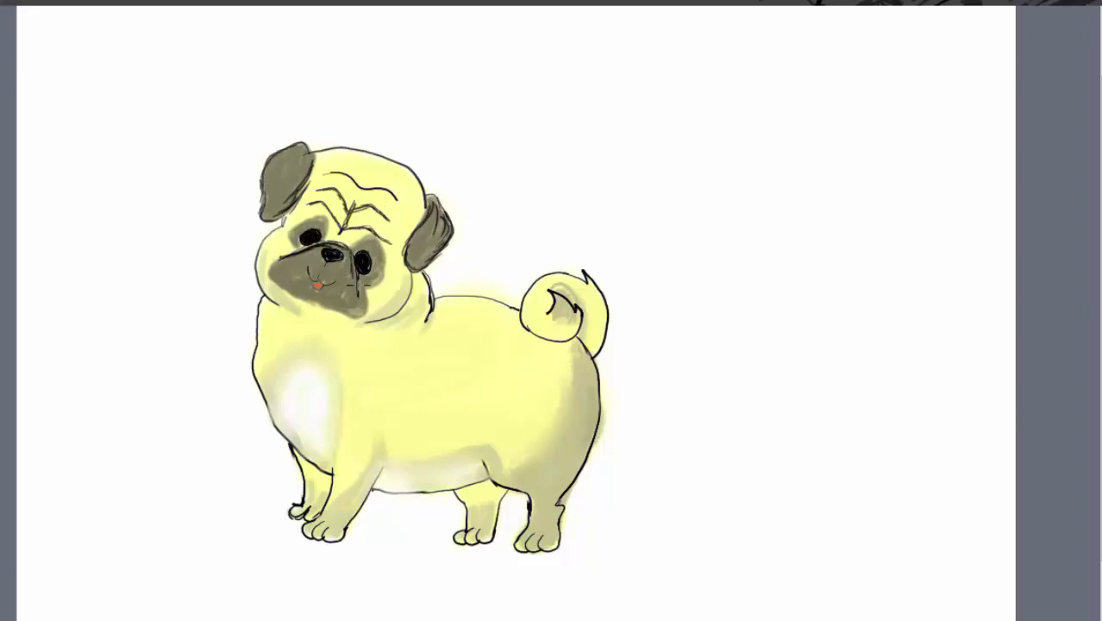
key("ctrl+z")
left_click_drag(283, 255, 308, 244)
left_click_drag(335, 240, 351, 259)
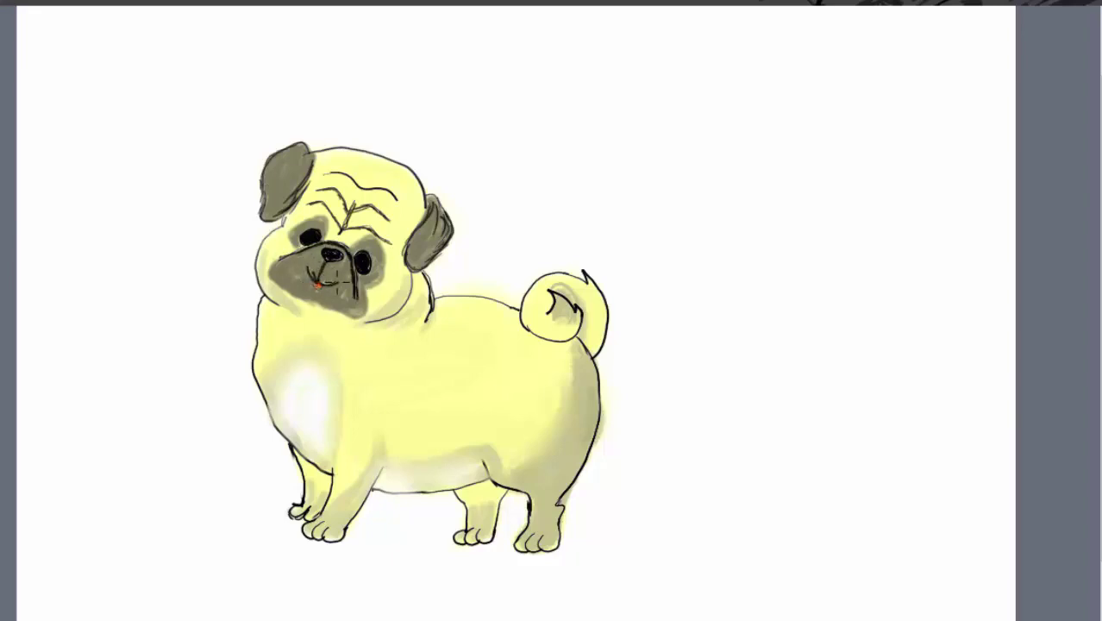
Step: Dot small black whisker spots on both sides of the muzzle
left_click(336, 276)
left_click(341, 278)
left_click(340, 270)
left_click(334, 269)
left_click(316, 264)
left_click(309, 266)
left_click(313, 259)
Step: Retrace the cheek, back, chest, front leg and belly outlines with darker black lines
mouse_move(285, 212)
left_mouse_down()
mouse_move(263, 238)
mouse_move(263, 292)
left_mouse_up()
left_click_drag(415, 273, 374, 322)
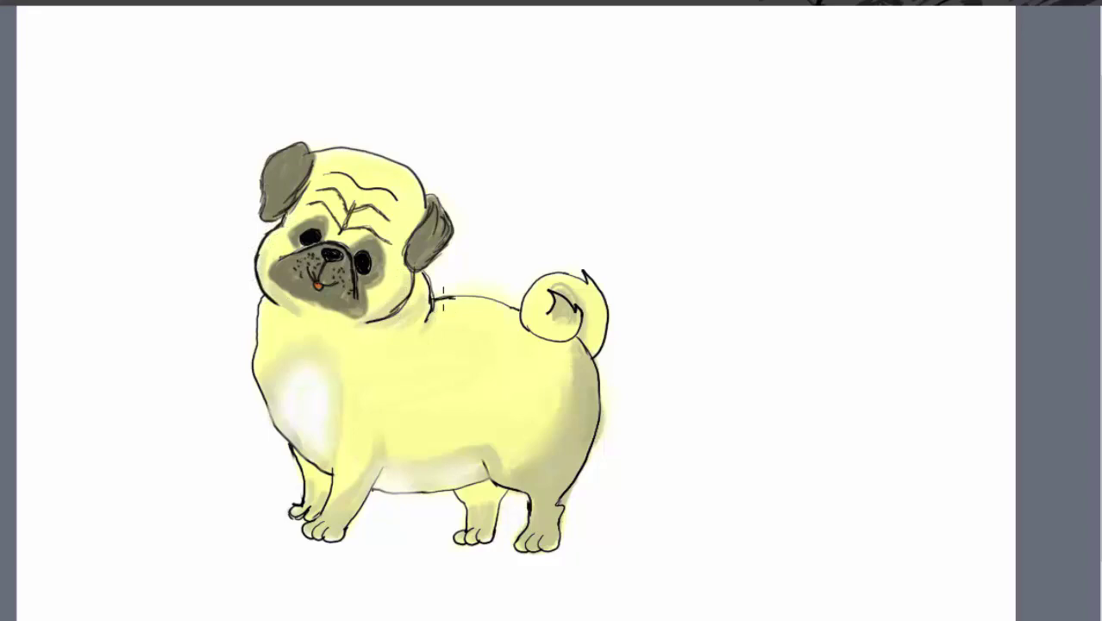
left_click_drag(443, 296, 515, 310)
left_click_drag(266, 400, 336, 484)
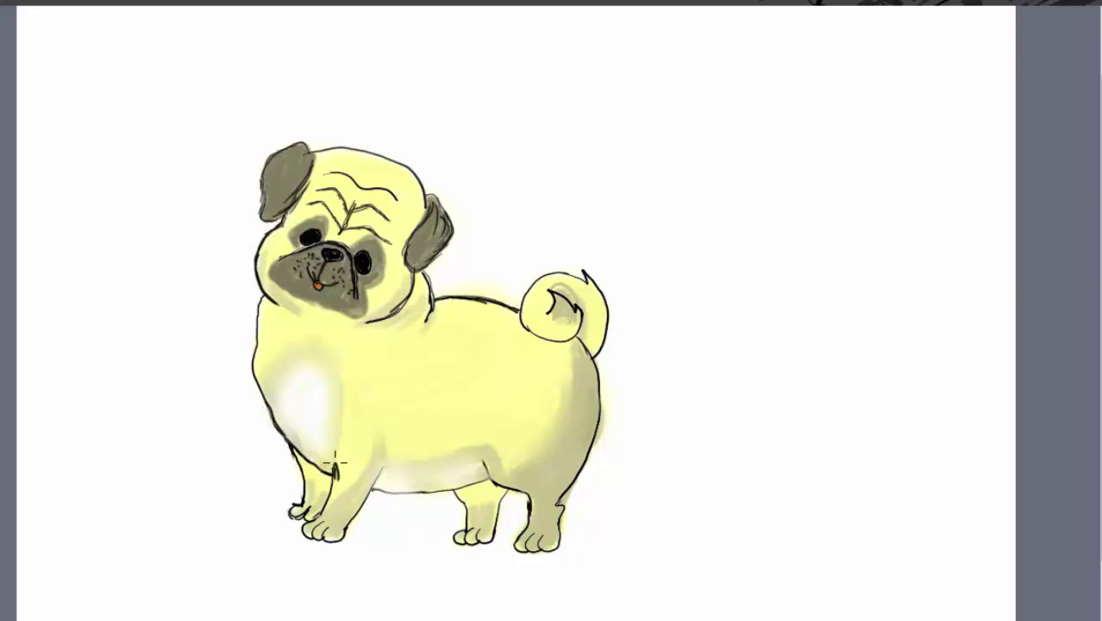
mouse_move(392, 460)
left_mouse_down()
mouse_move(373, 495)
mouse_move(461, 498)
left_mouse_up()
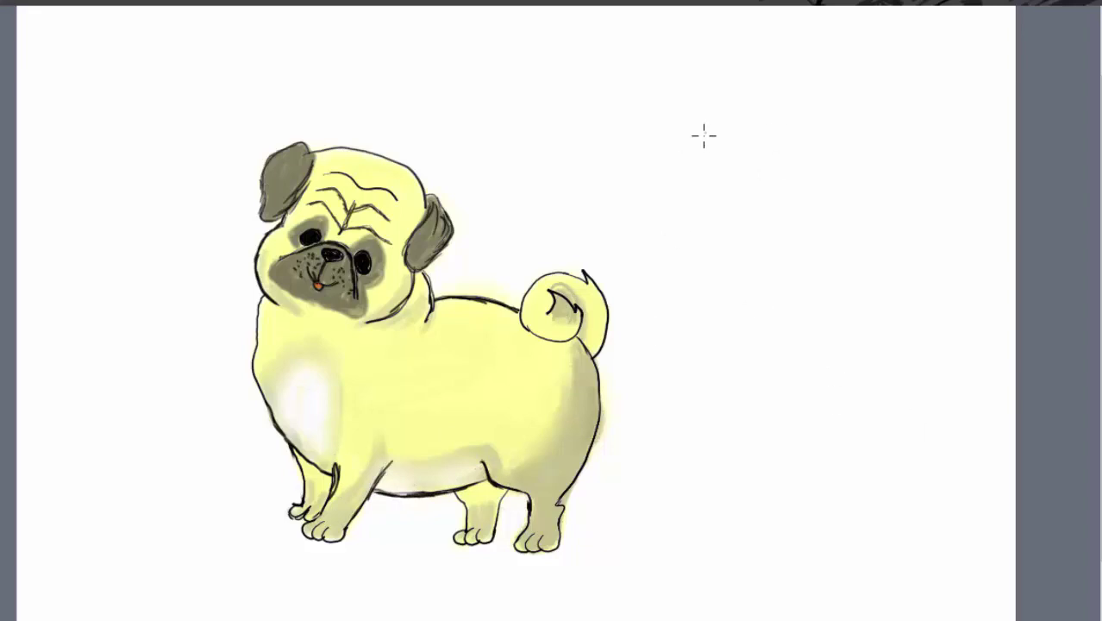